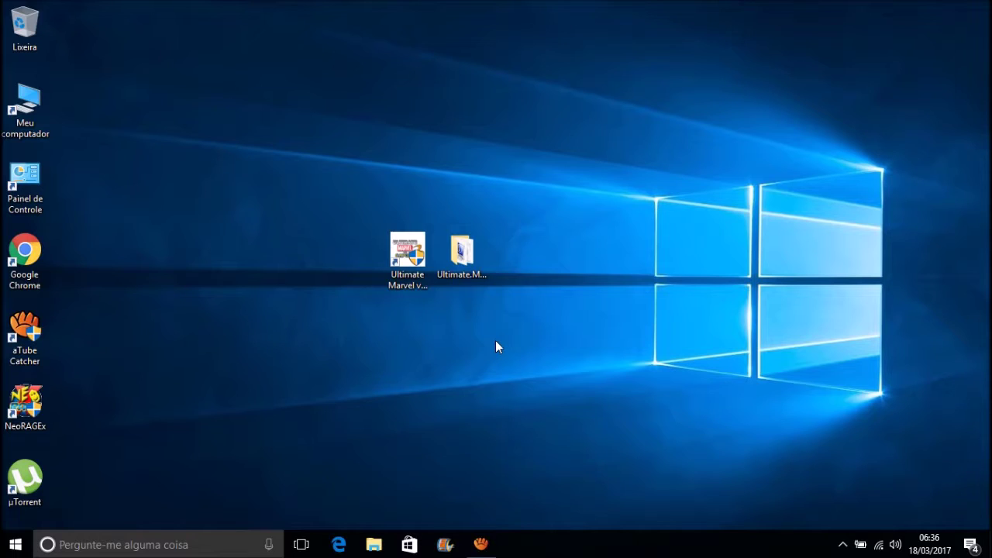
click(417, 284)
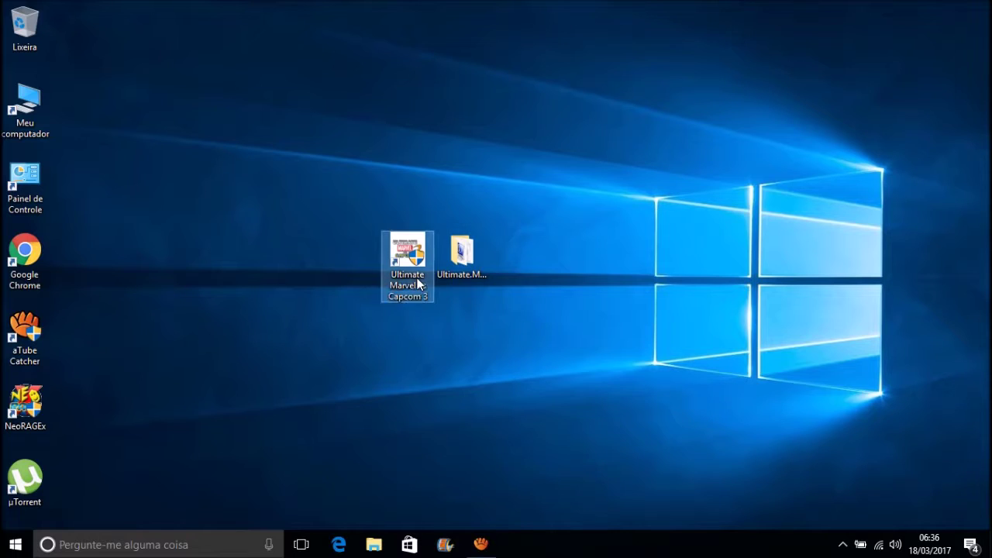
double_click(419, 281)
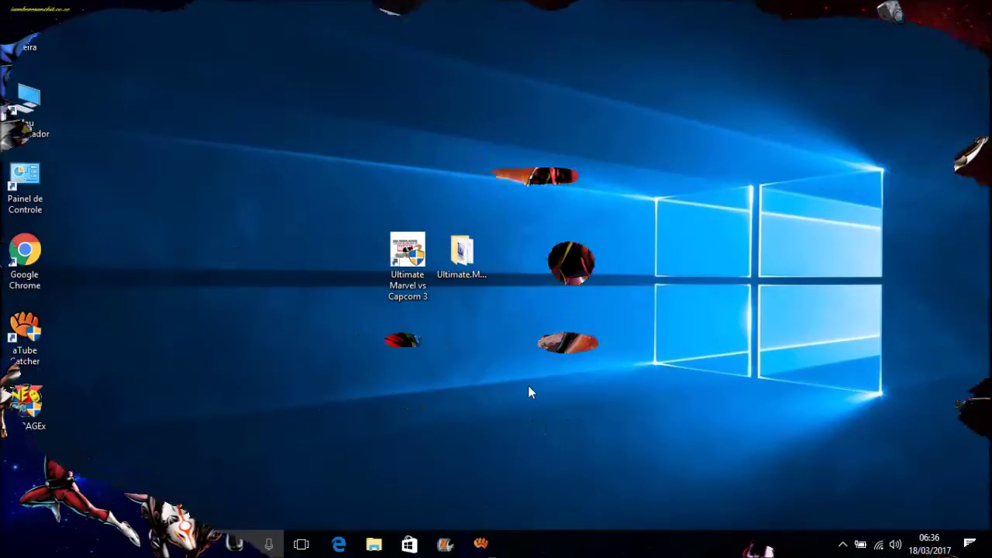
drag(528, 385, 368, 152)
click(370, 154)
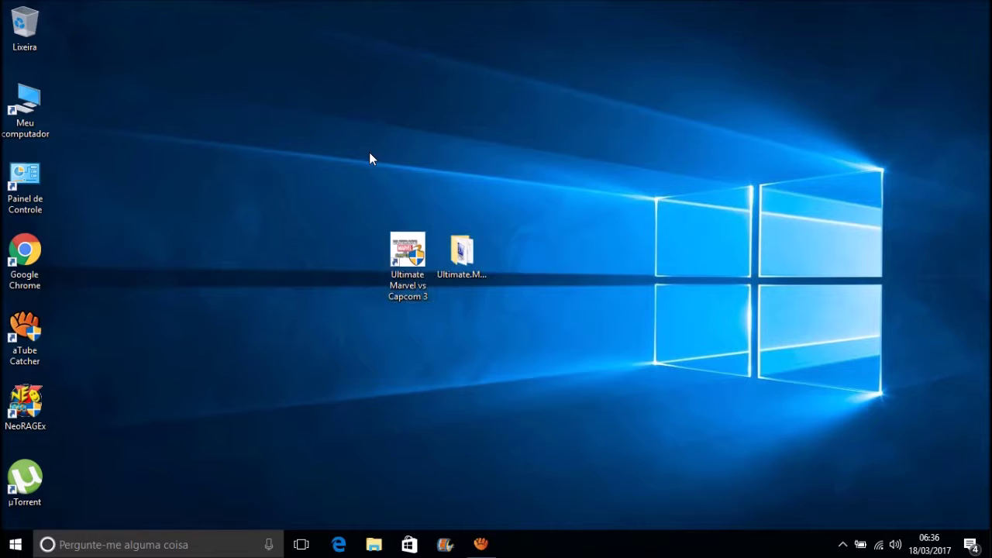
drag(516, 430, 341, 157)
click(340, 156)
drag(553, 392, 323, 136)
click(324, 136)
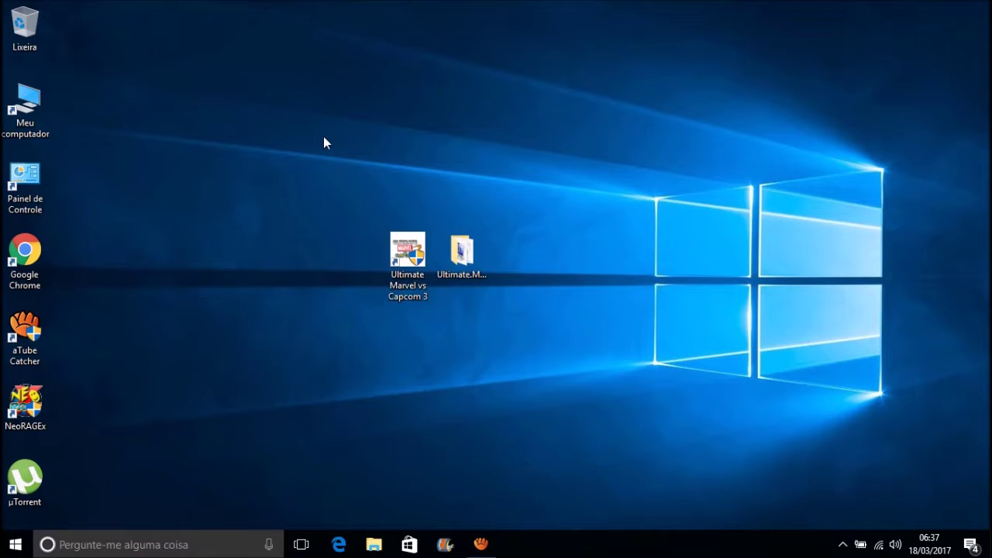
click(399, 256)
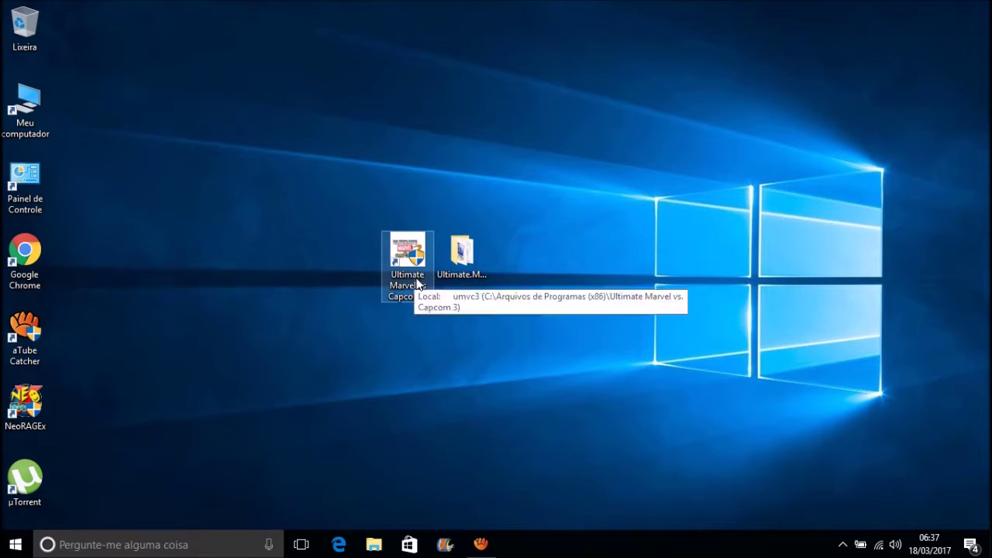
drag(525, 384, 334, 122)
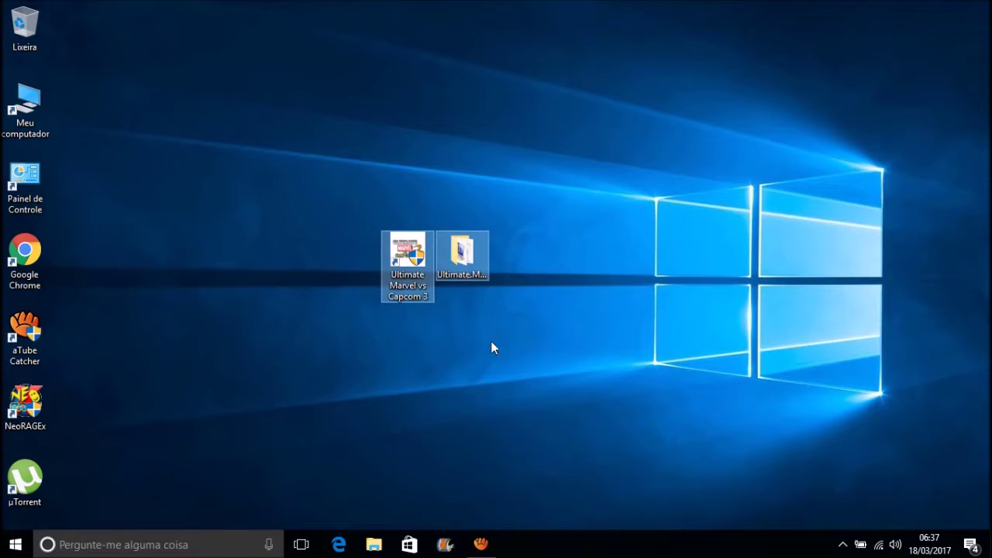
drag(499, 373, 320, 168)
drag(585, 370, 325, 138)
right_click(490, 347)
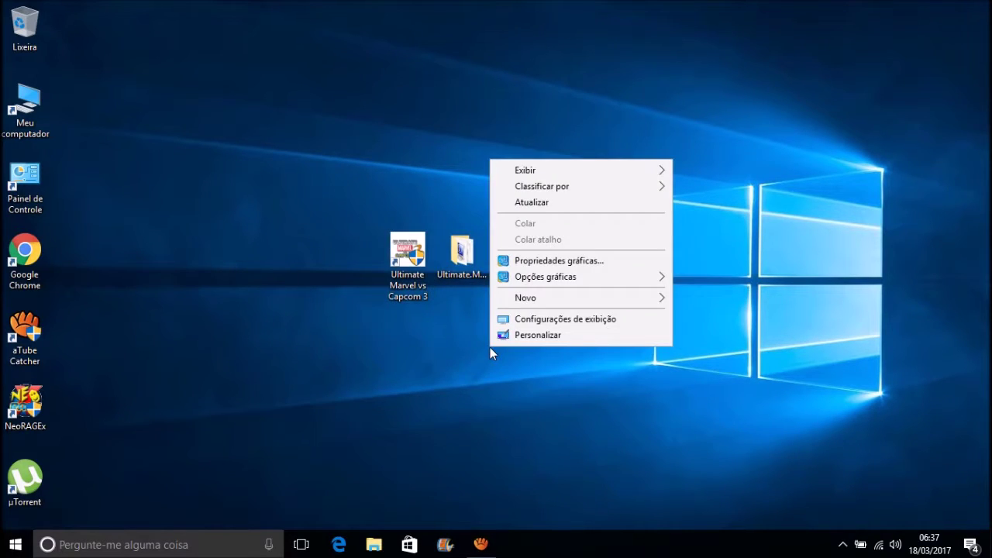
click(529, 202)
click(475, 257)
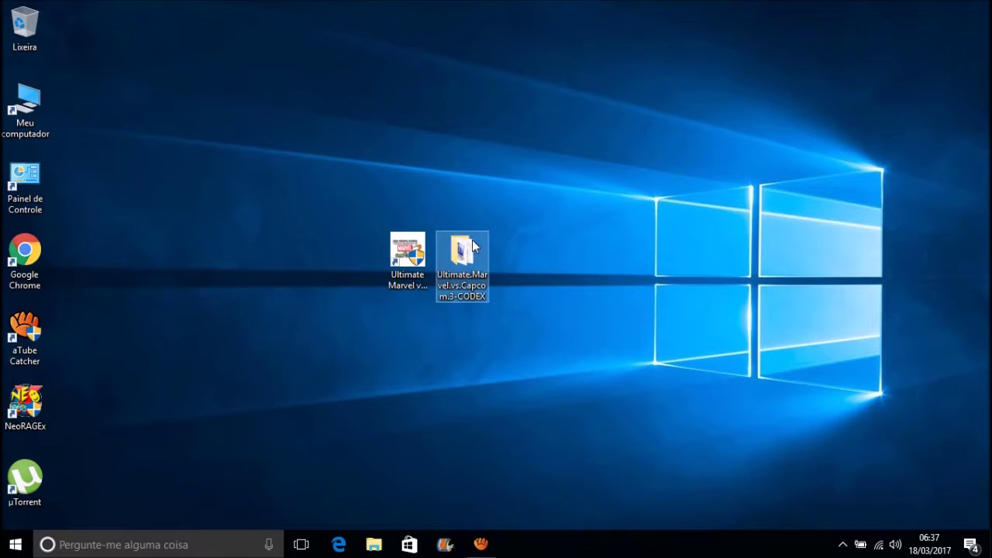
click(485, 363)
click(469, 286)
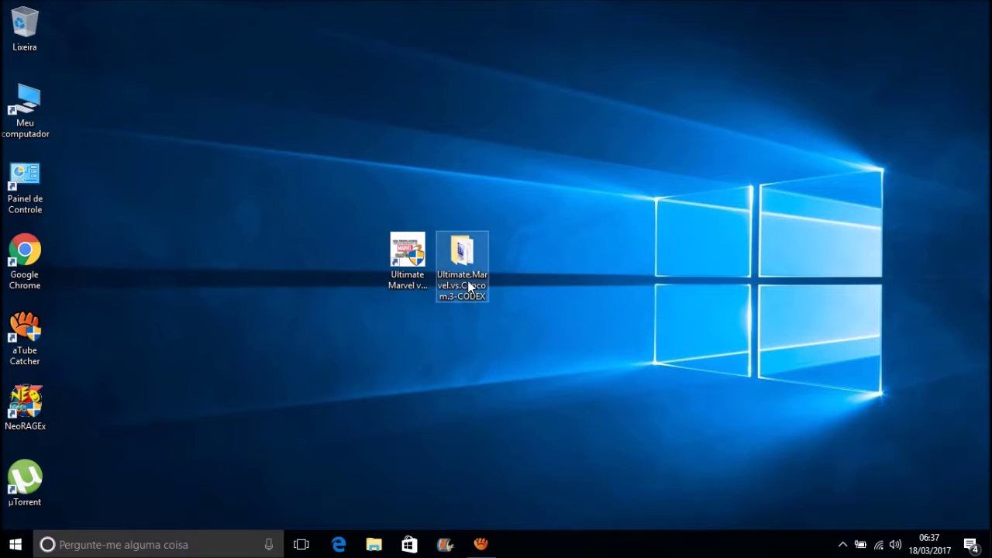
click(529, 394)
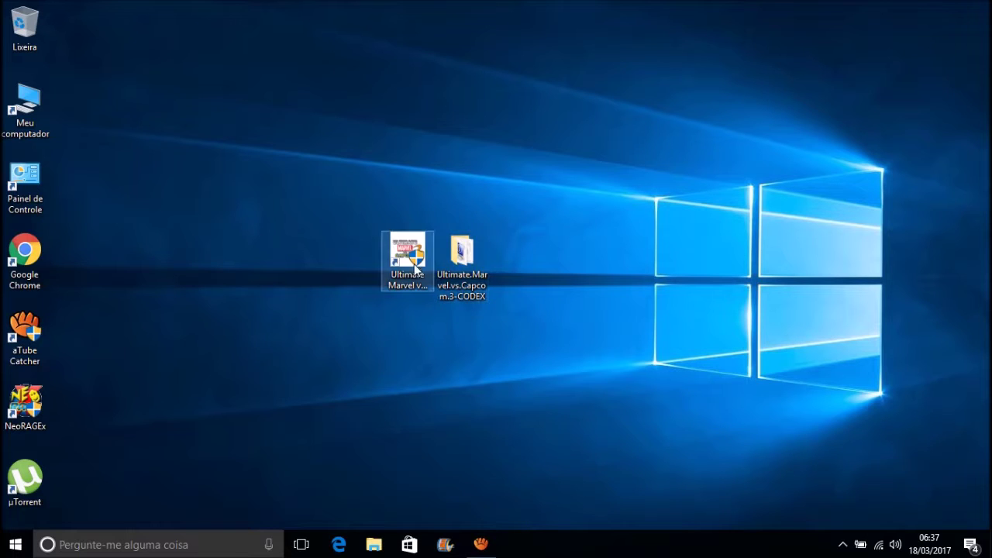
Open the Ultimate.Marvel.vs.Capcom.3-CODEX folder and mount the disc image codex-ultimate.marvel.vs.capcom.3
double_click(463, 247)
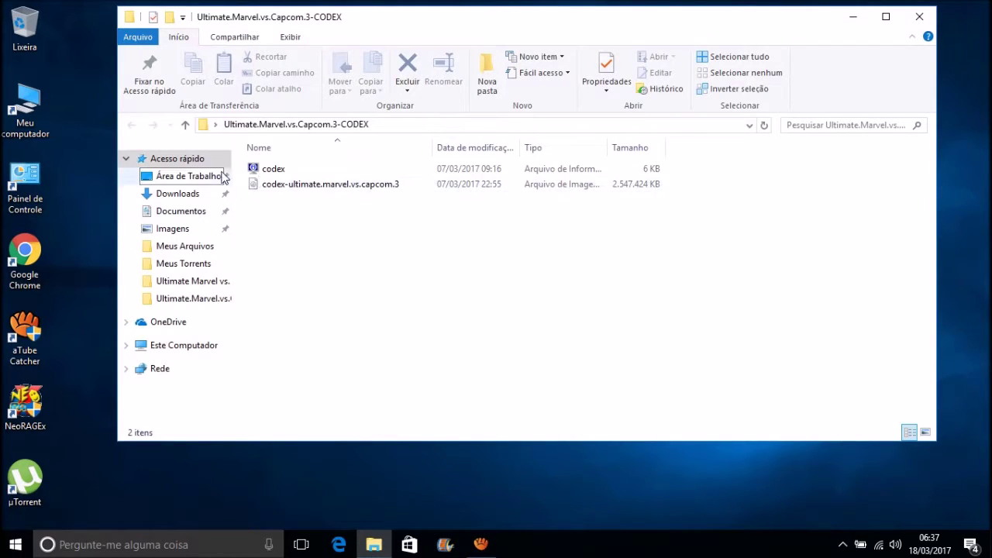
click(307, 189)
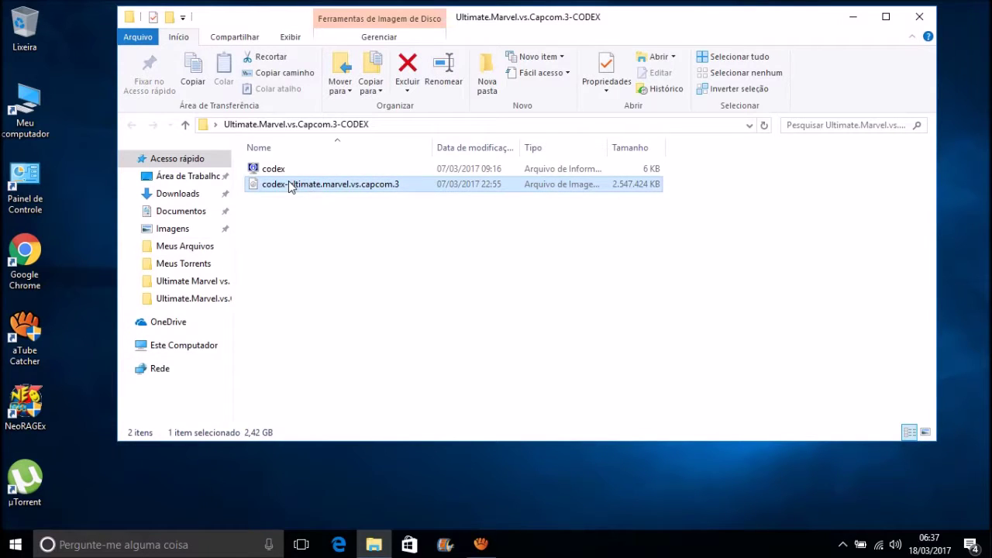
right_click(288, 183)
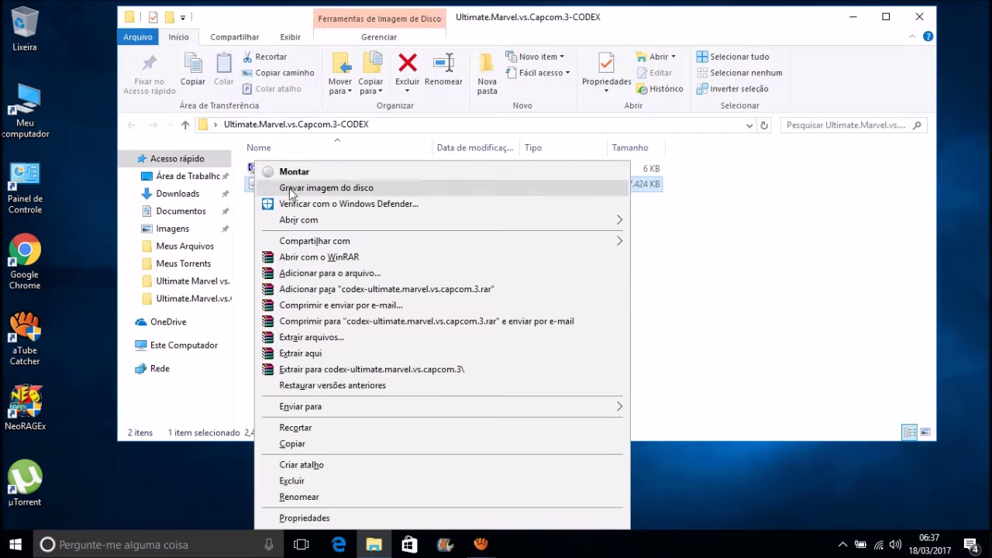
click(252, 260)
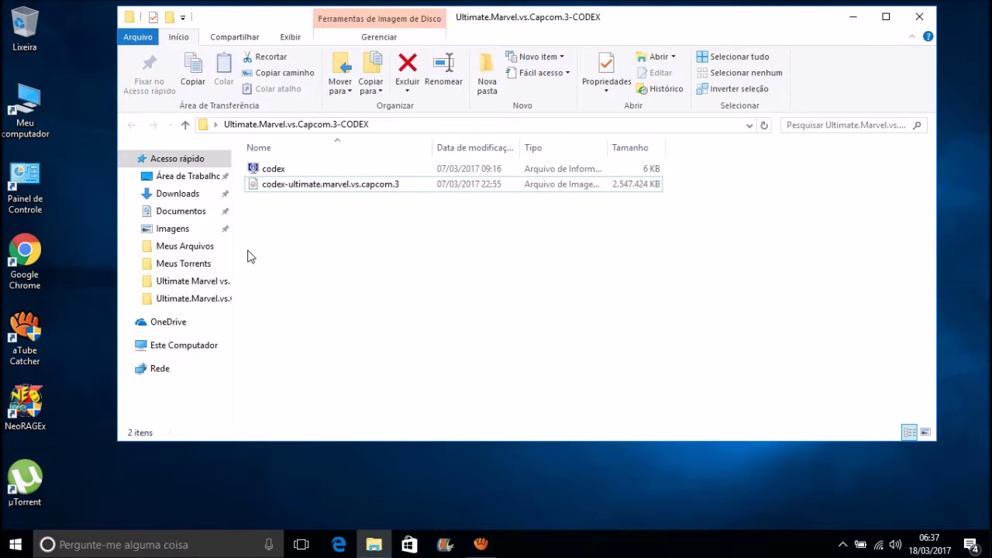
click(291, 186)
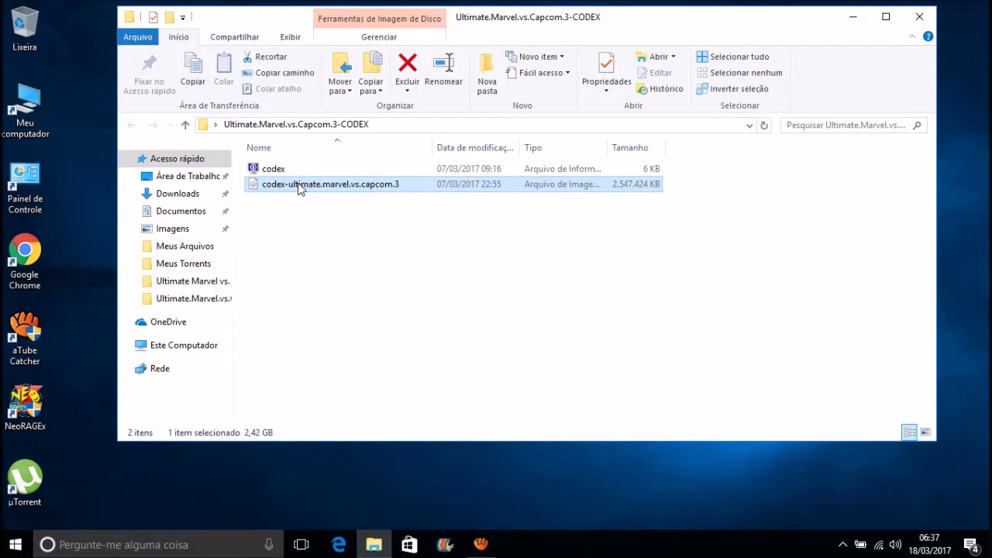
double_click(302, 186)
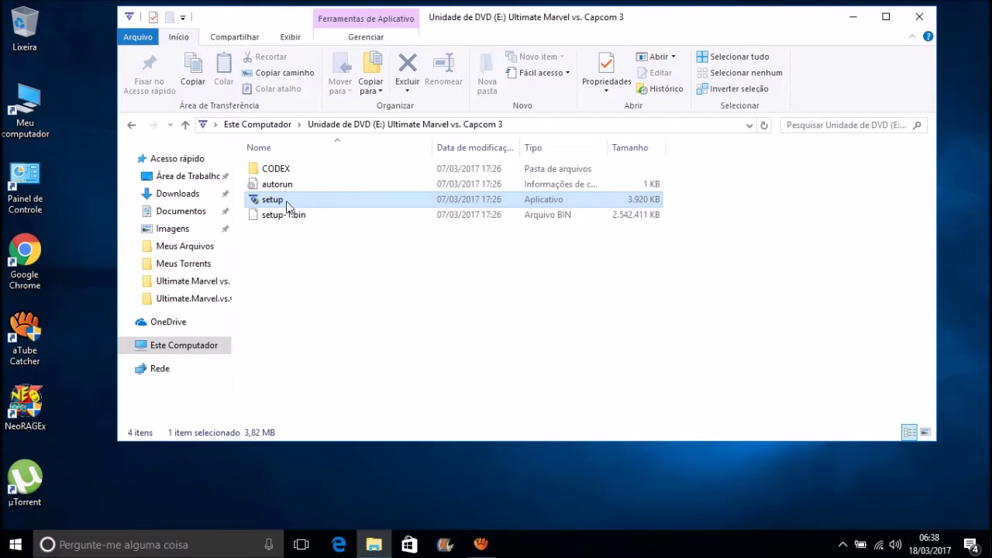
Launch setup from the mounted disc to view the installer's options, and exit it without installing
right_click(287, 201)
click(301, 228)
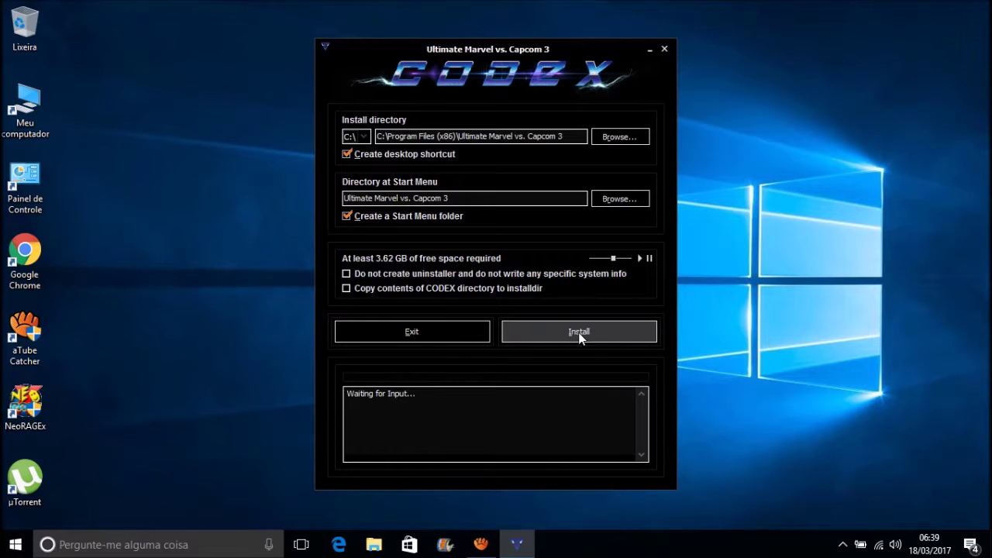
click(431, 334)
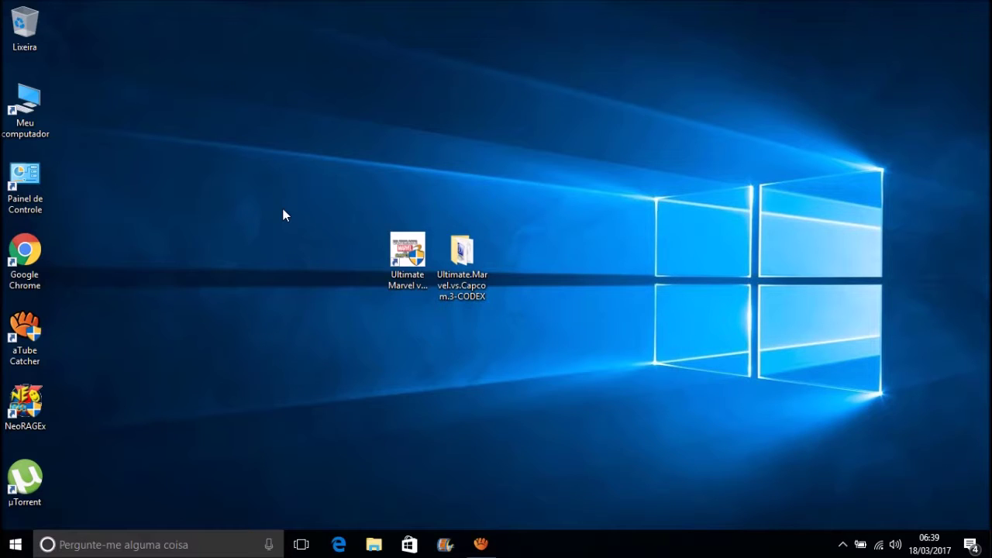
key(shift+F10)
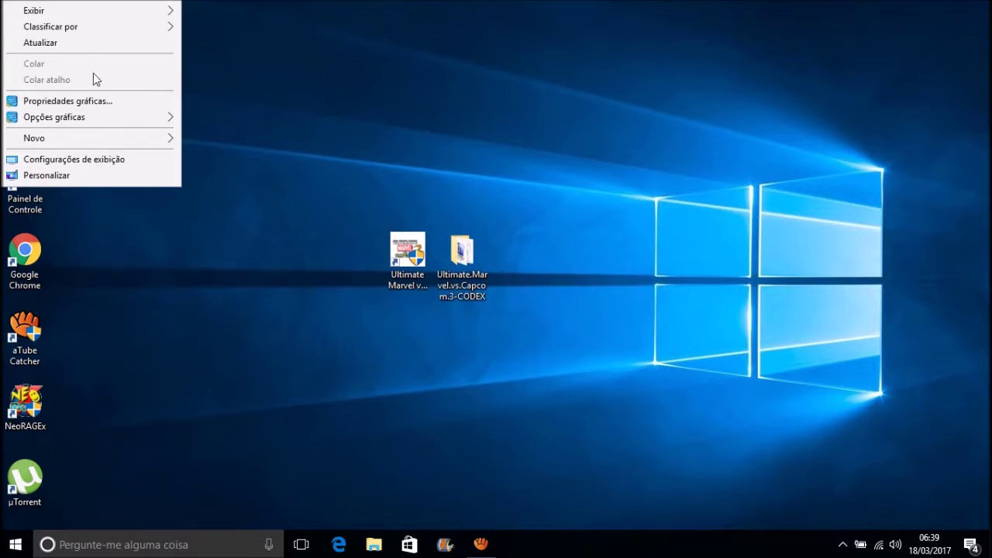
click(67, 43)
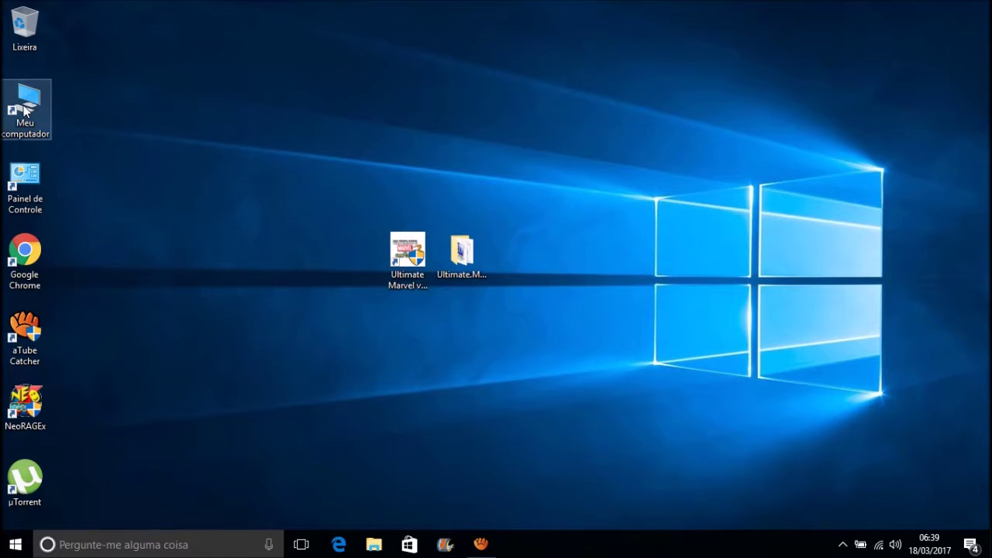
Copy all files from the CODEX folder on the mounted Ultimate Marvel vs. Capcom 3 drive (E:) and close the window
double_click(24, 111)
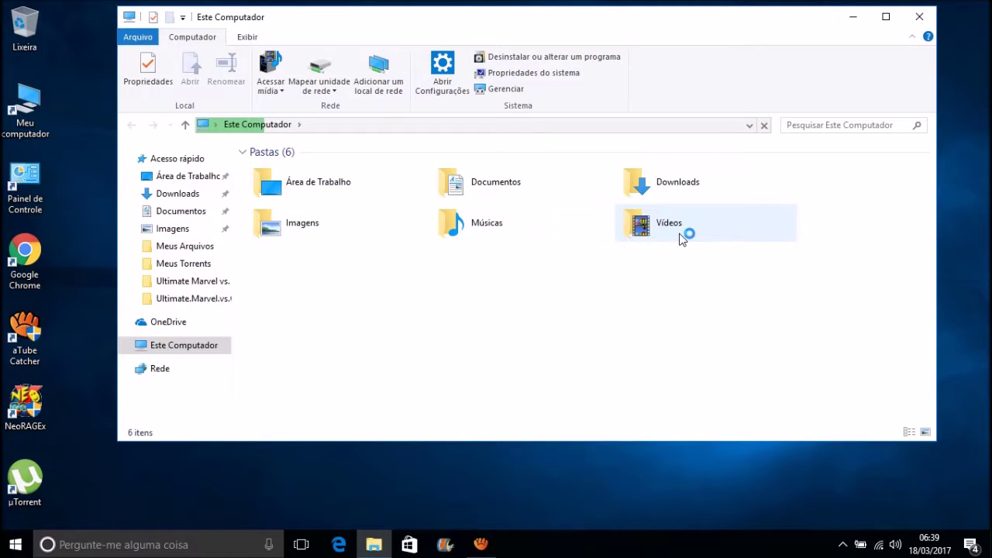
click(648, 277)
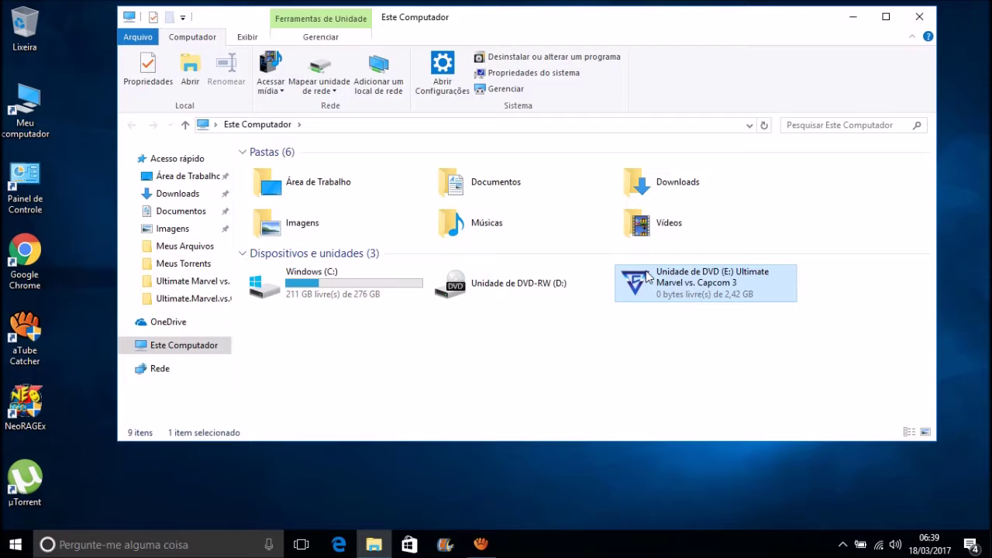
right_click(648, 278)
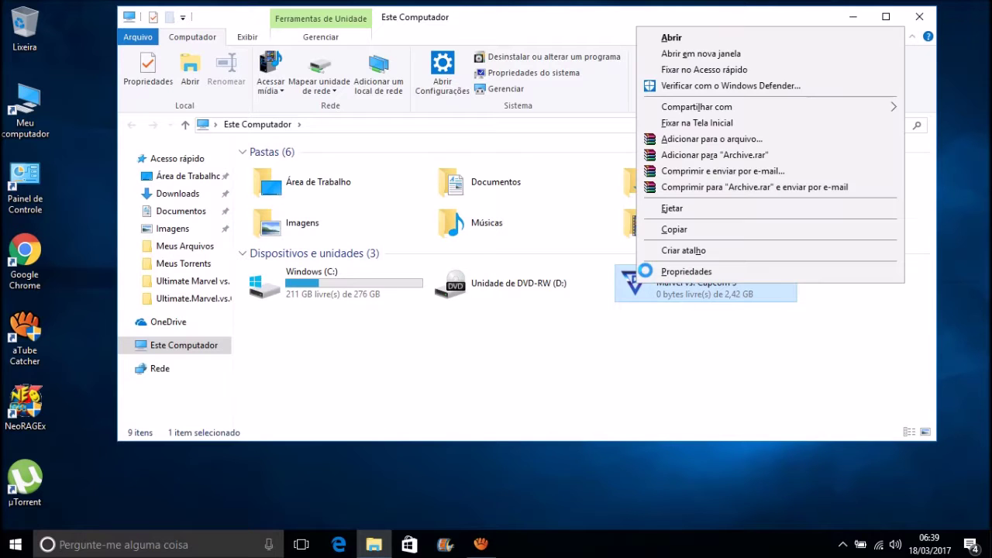
click(684, 34)
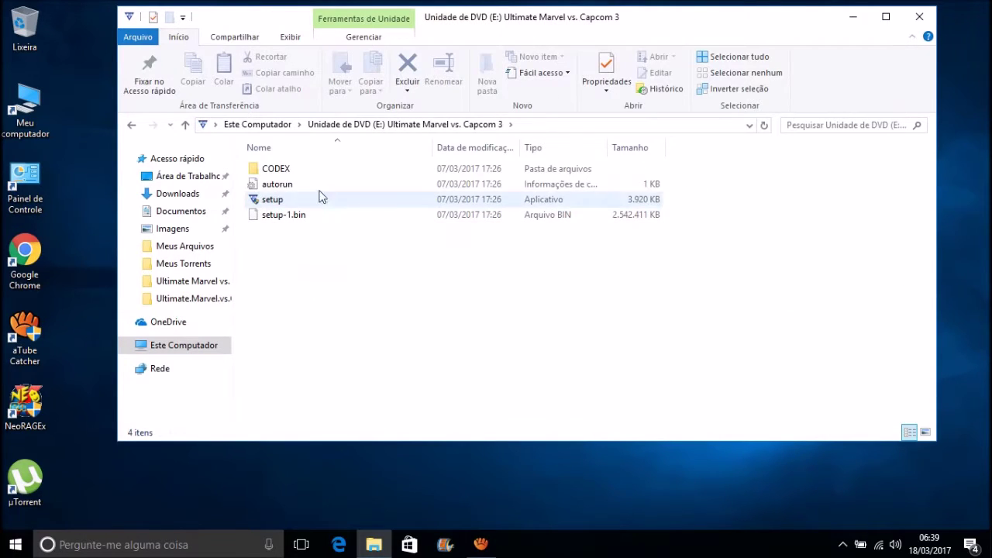
double_click(276, 169)
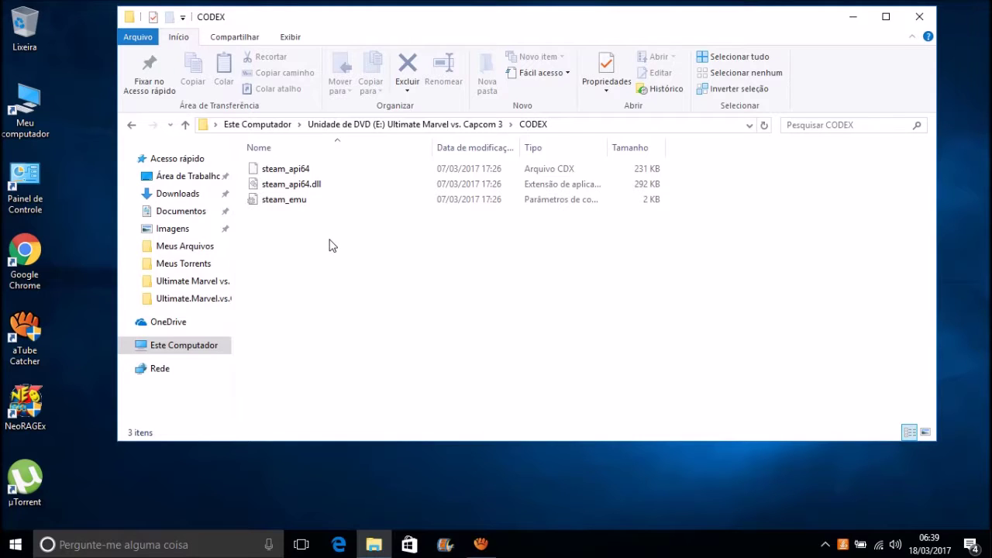
drag(485, 241, 333, 174)
right_click(332, 168)
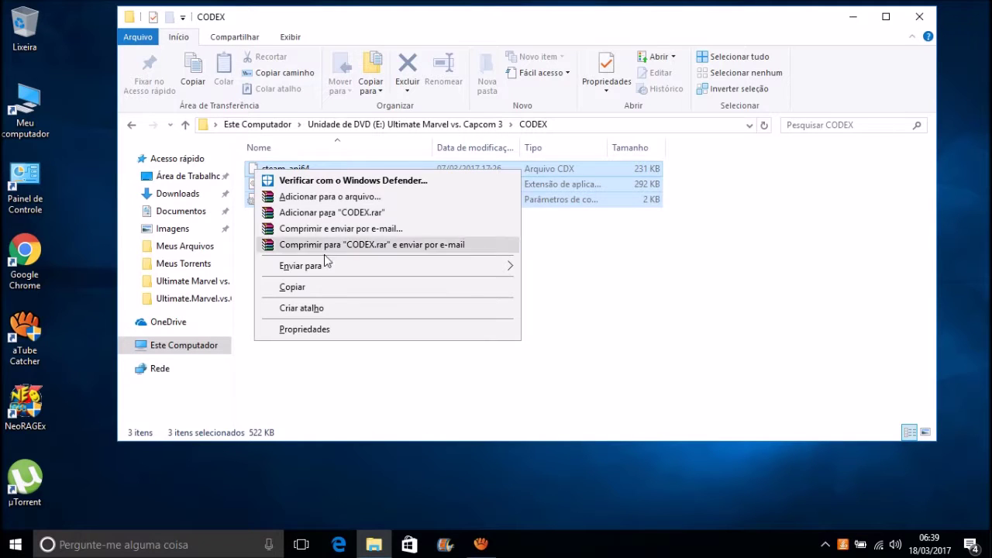
click(311, 291)
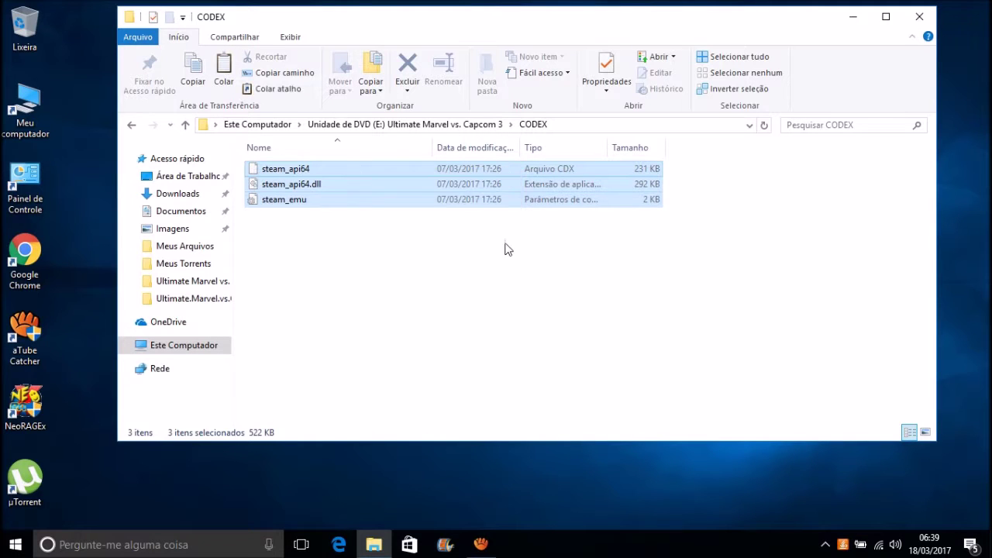
click(913, 19)
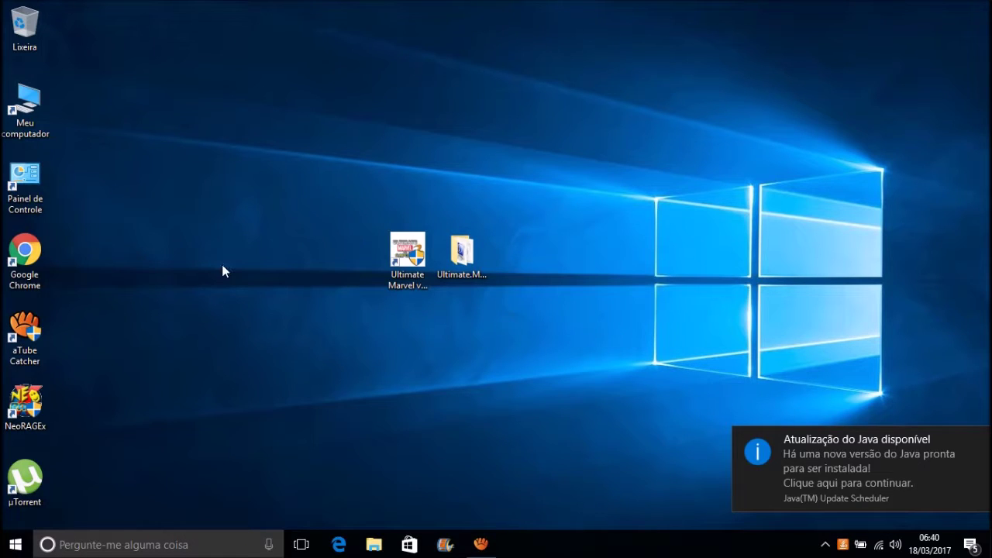
Open the file location of the Ultimate Marvel vs Capcom 3 desktop shortcut
click(398, 257)
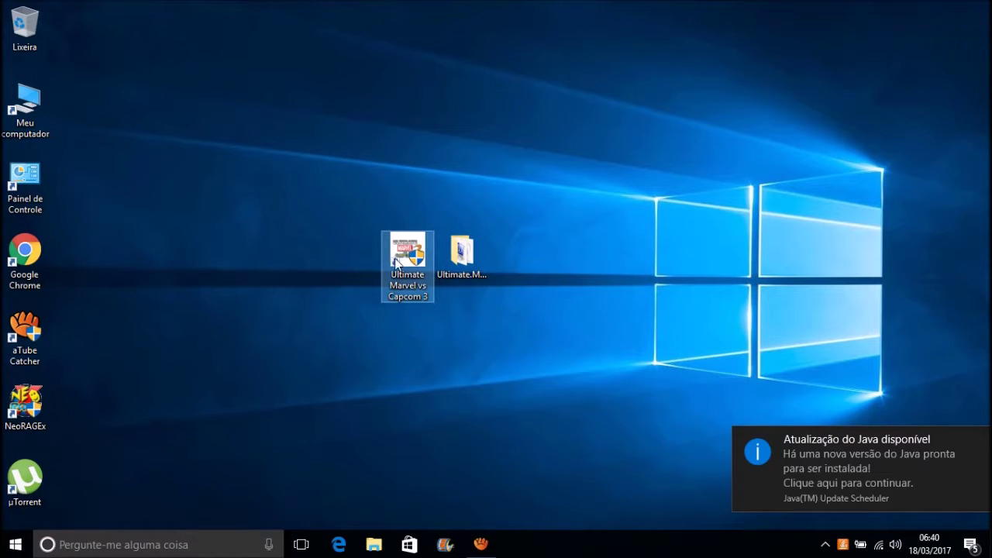
double_click(399, 257)
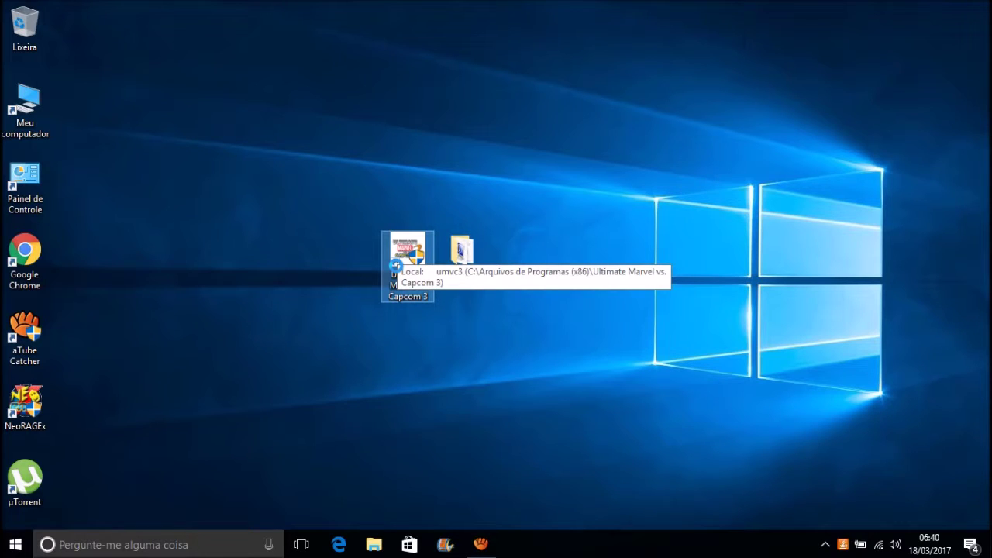
right_click(406, 265)
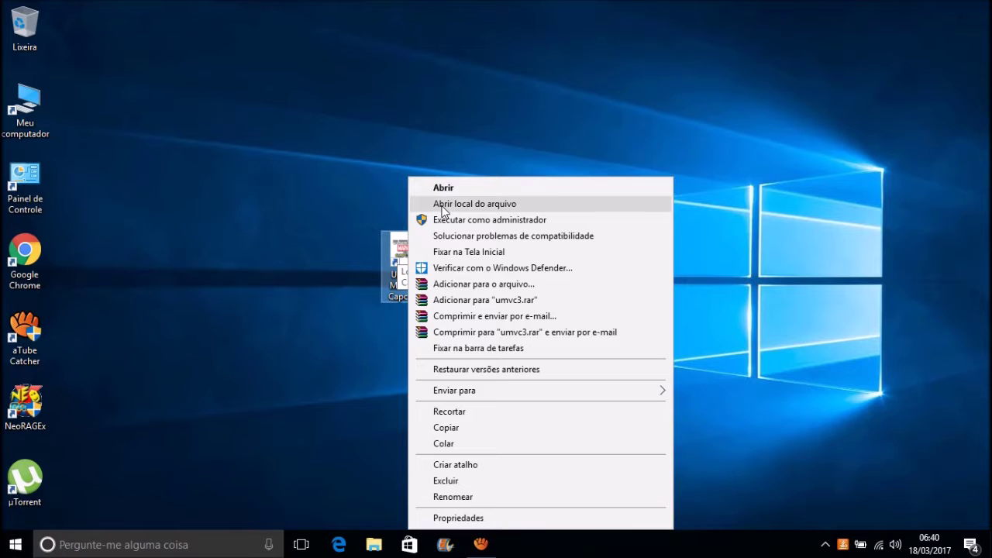
click(443, 205)
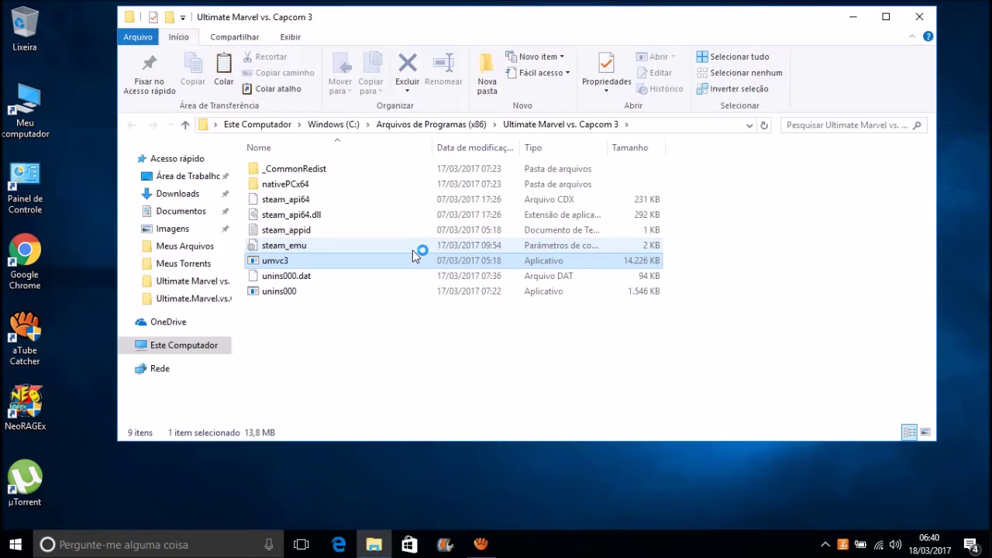
Paste the CODEX files into the Ultimate Marvel vs. Capcom 3 folder, replacing the existing files with administrator permission, then close the window and refresh the desktop
click(448, 330)
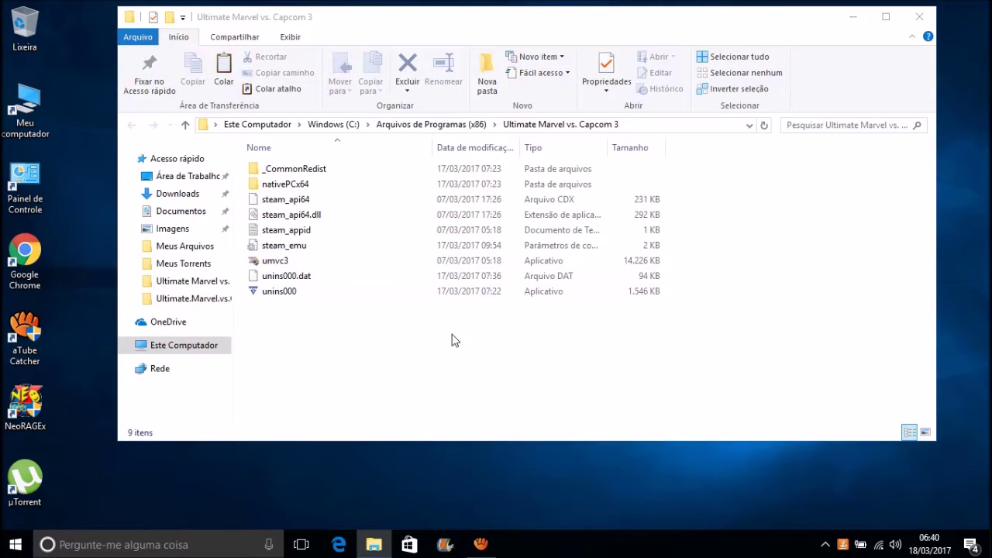
key(ctrl+v)
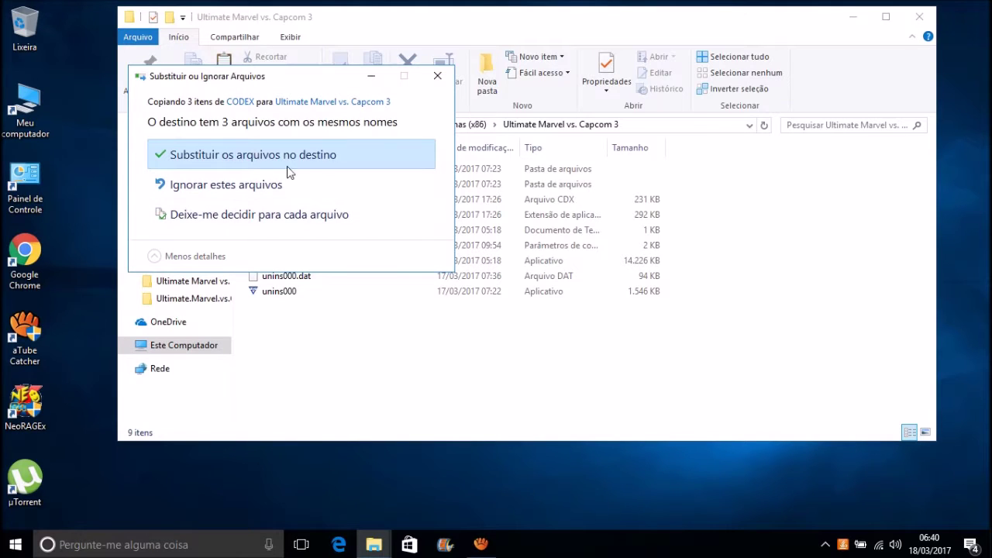
click(325, 161)
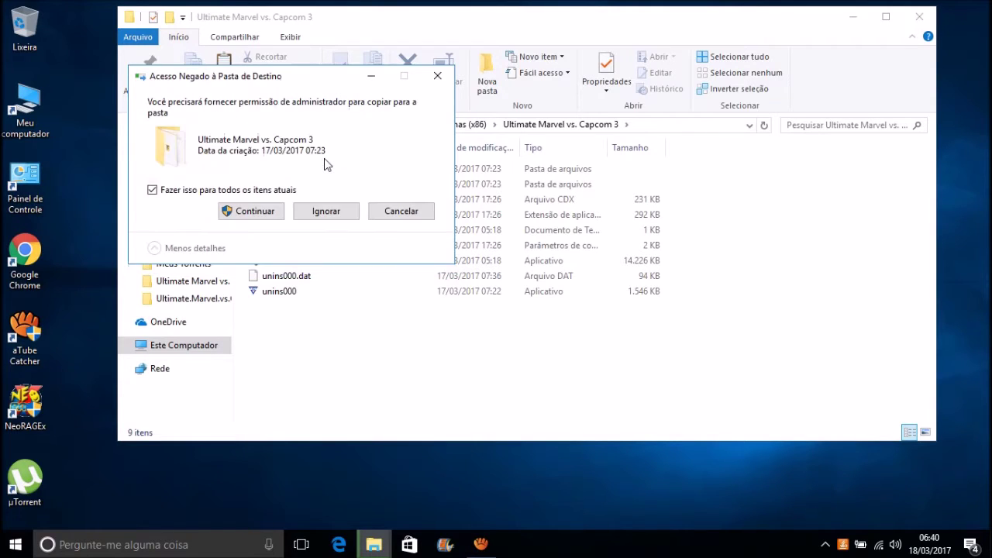
click(255, 211)
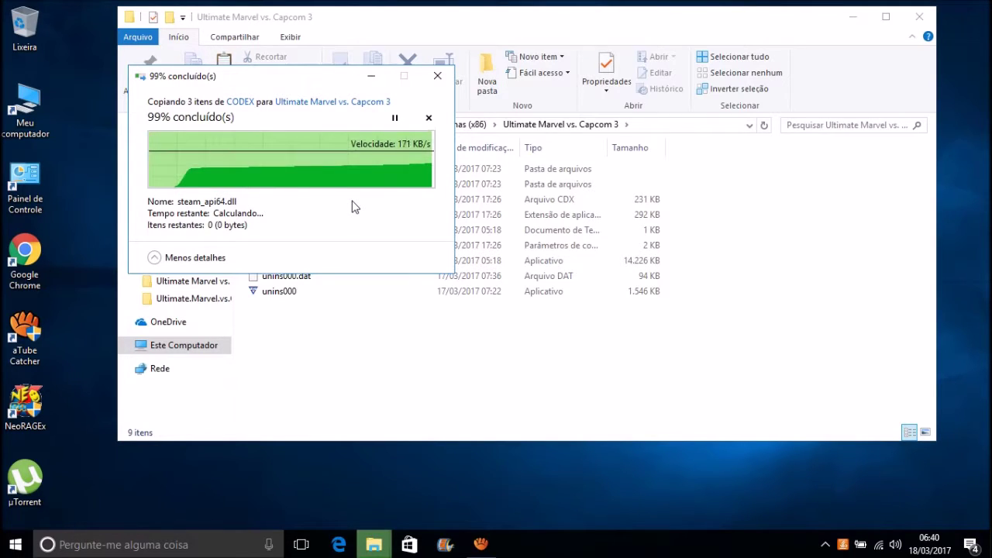
click(919, 16)
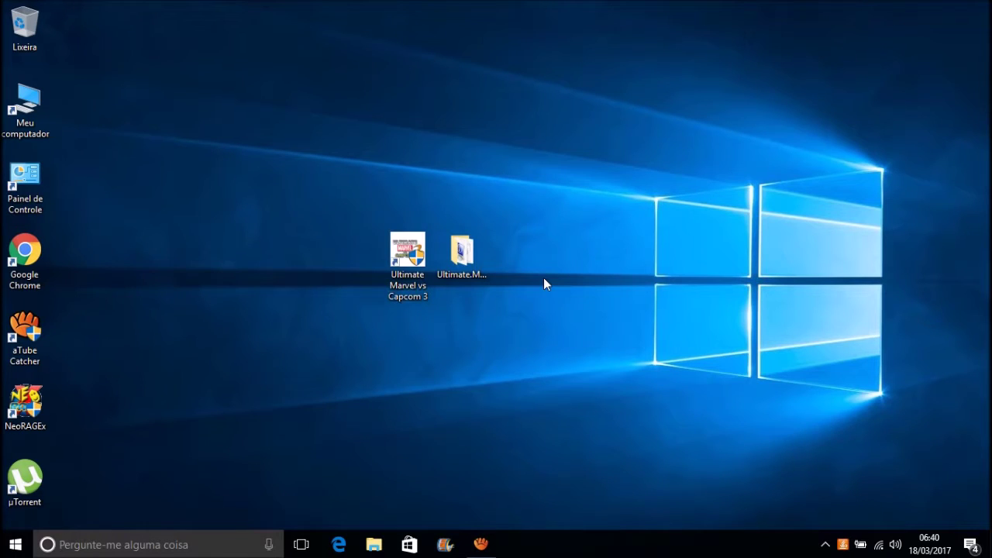
key(Menu)
click(91, 42)
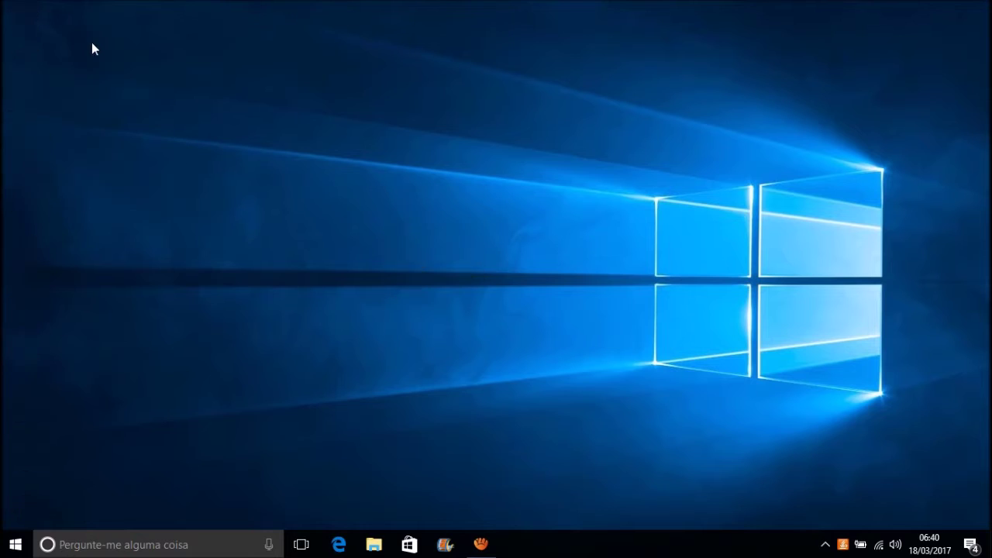
Set the Ultimate Marvel vs Capcom 3 desktop shortcut to run as administrator in its compatibility properties
click(393, 261)
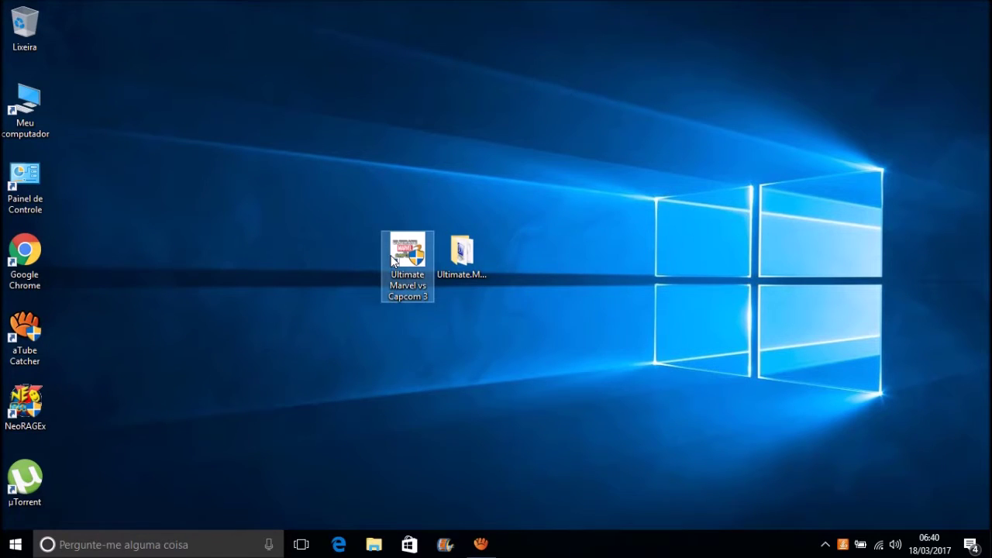
right_click(393, 261)
click(454, 516)
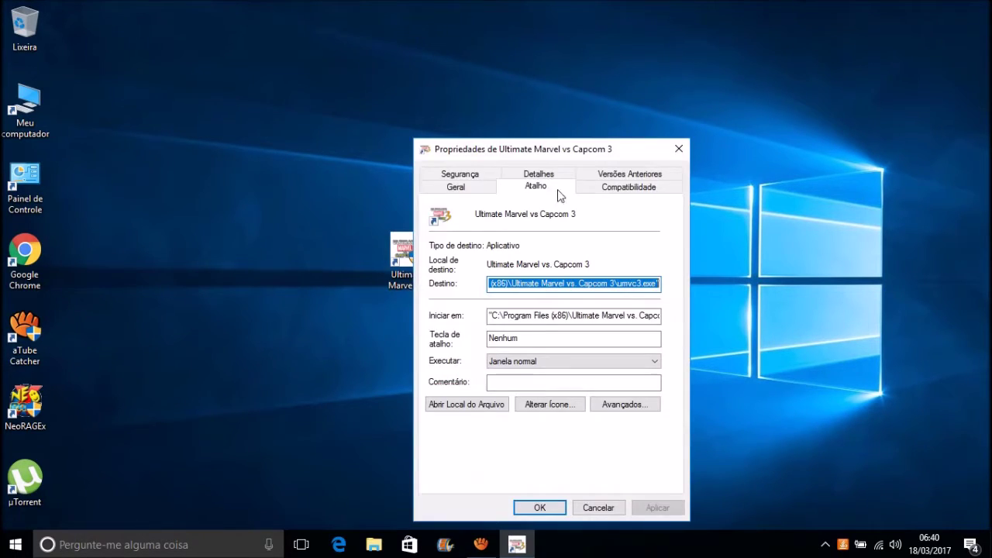
click(624, 186)
click(448, 425)
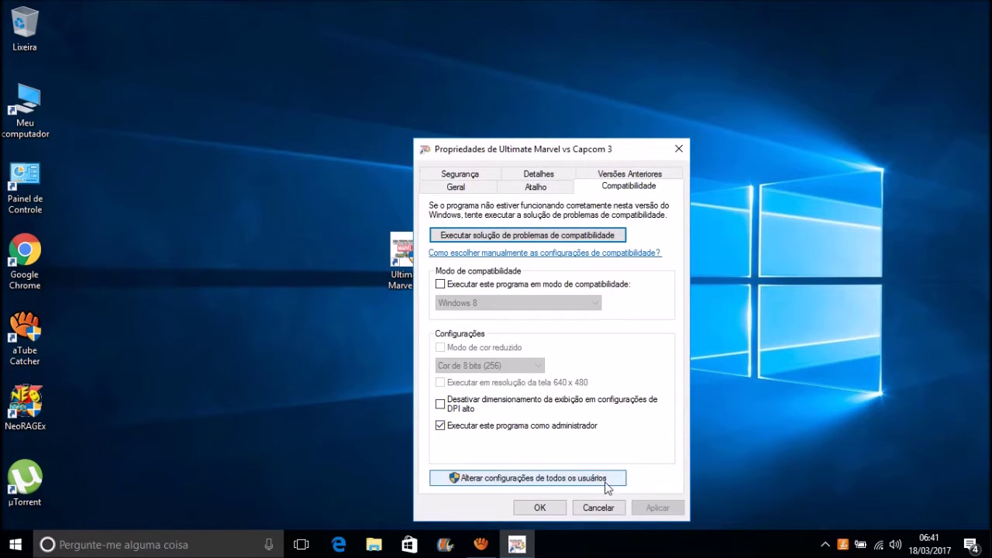
click(521, 514)
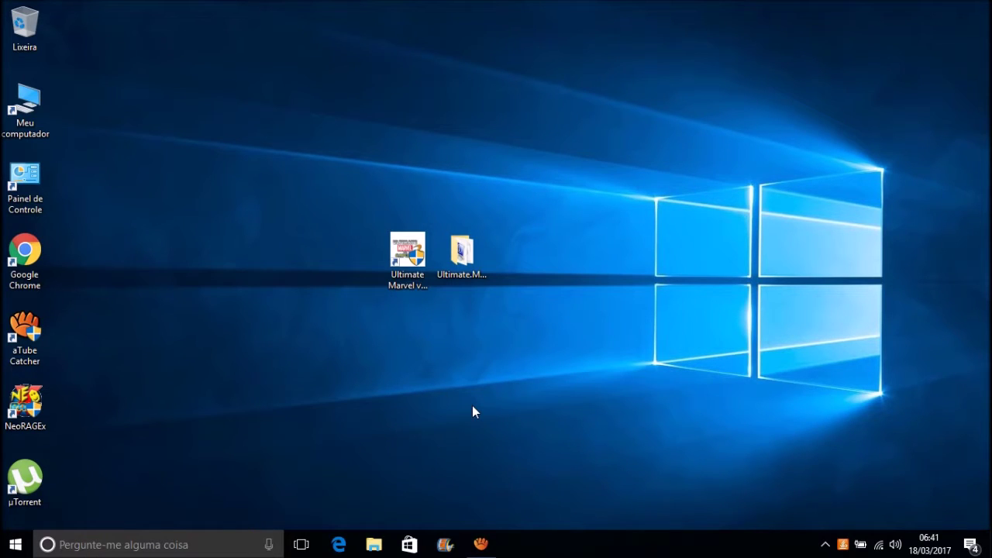
Exit the background program that has the orange notification-area icon
right_click(841, 552)
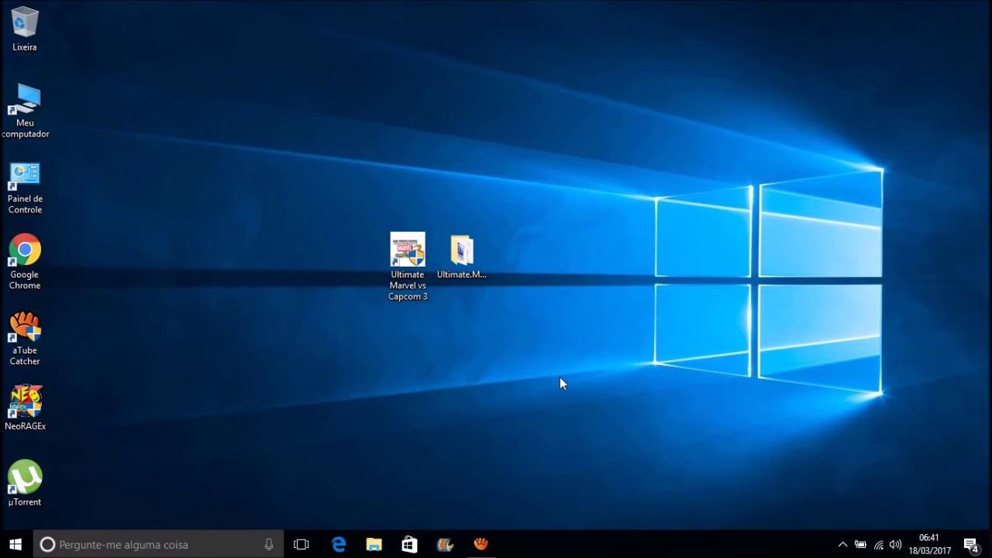
mouse_move(559, 378)
mouse_down()
mouse_move(334, 168)
mouse_move(512, 351)
mouse_move(290, 150)
mouse_move(575, 369)
mouse_up()
drag(611, 410, 590, 406)
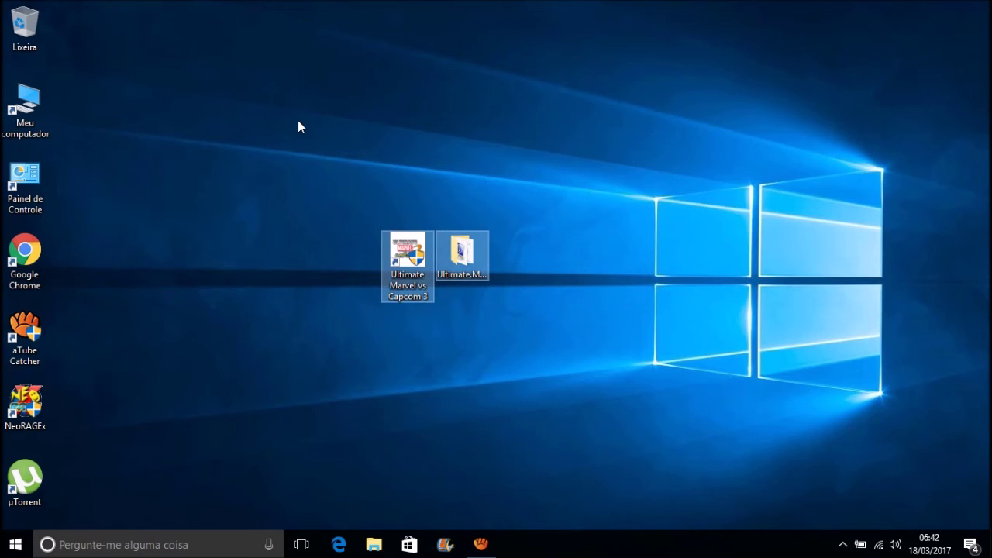